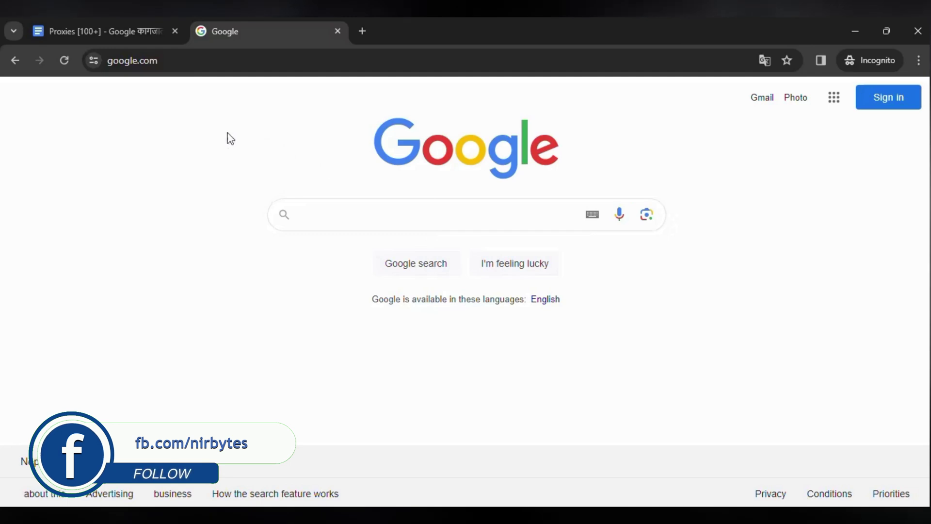
# Switch to the Proxies Google Docs document and reach its Interstellar link list.
pyautogui.click(111, 29)
pyautogui.scroll(-5, 396, 240)
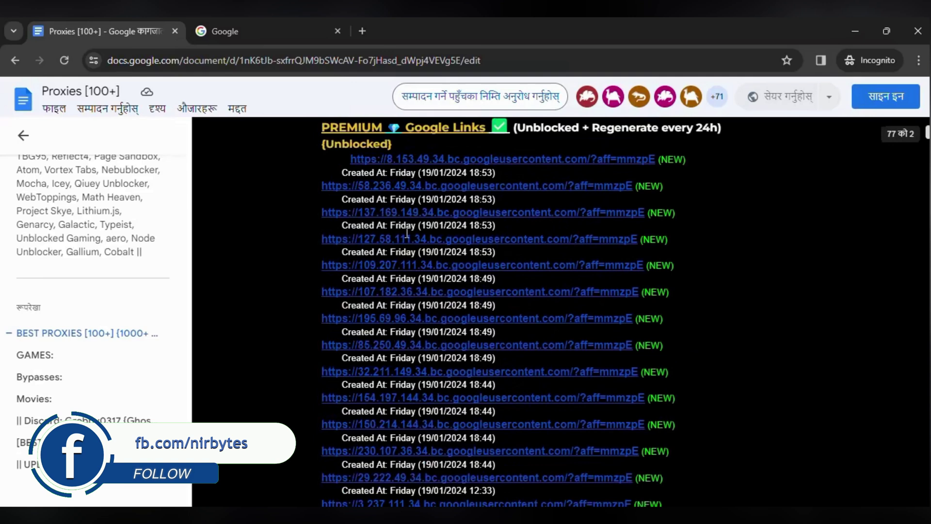
pyautogui.scroll(-3, 469, 242)
pyautogui.scroll(-3, 436, 251)
pyautogui.scroll(-2, 406, 261)
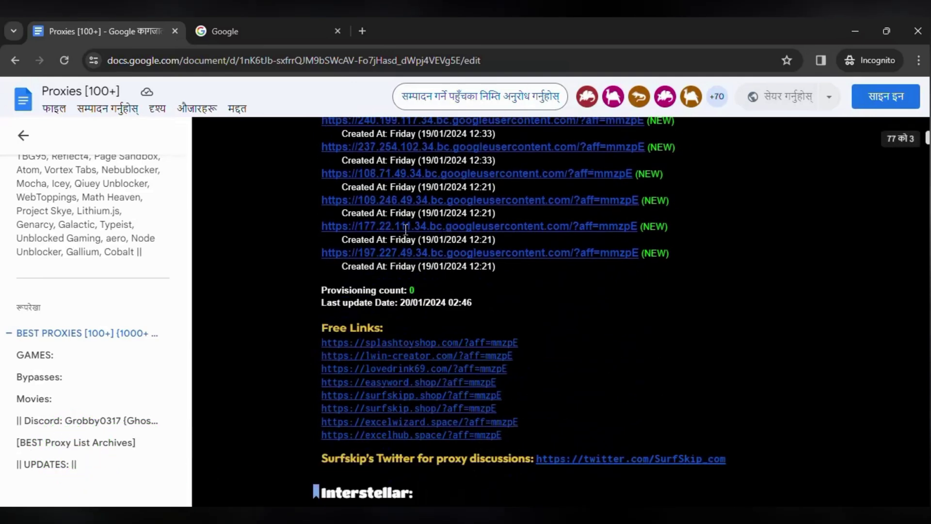
pyautogui.scroll(-2, 379, 324)
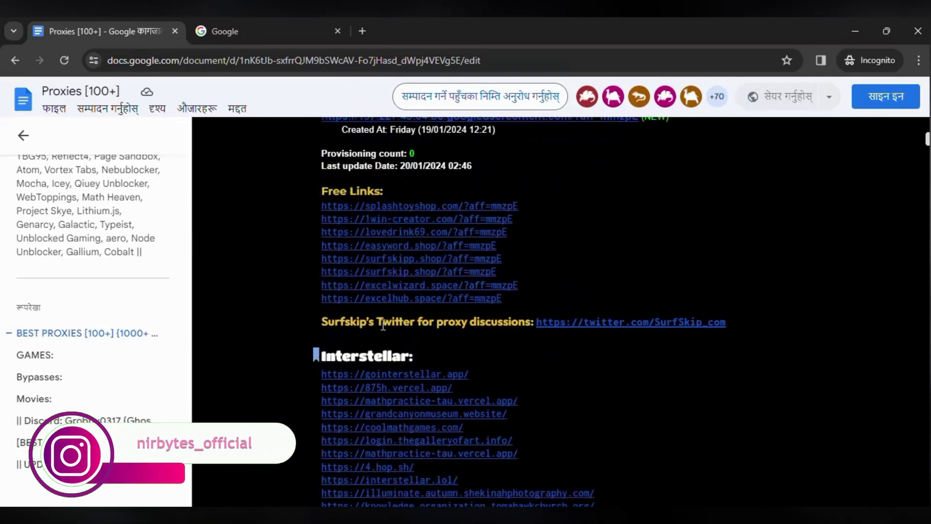
pyautogui.scroll(-1, 380, 323)
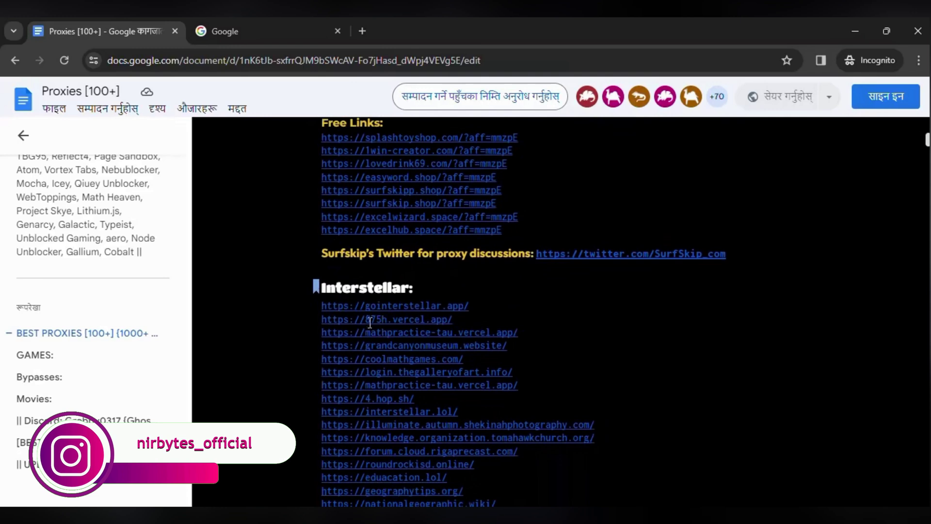
# Launch the gointerstellar.app proxy in a new tab, dismiss the popups alert, and load Discord.
pyautogui.doubleClick(400, 307)
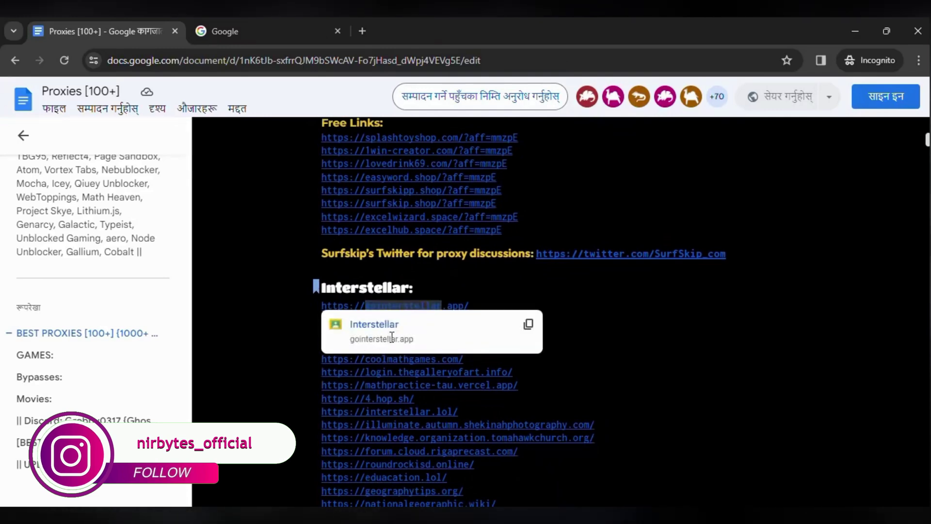
pyautogui.click(374, 326)
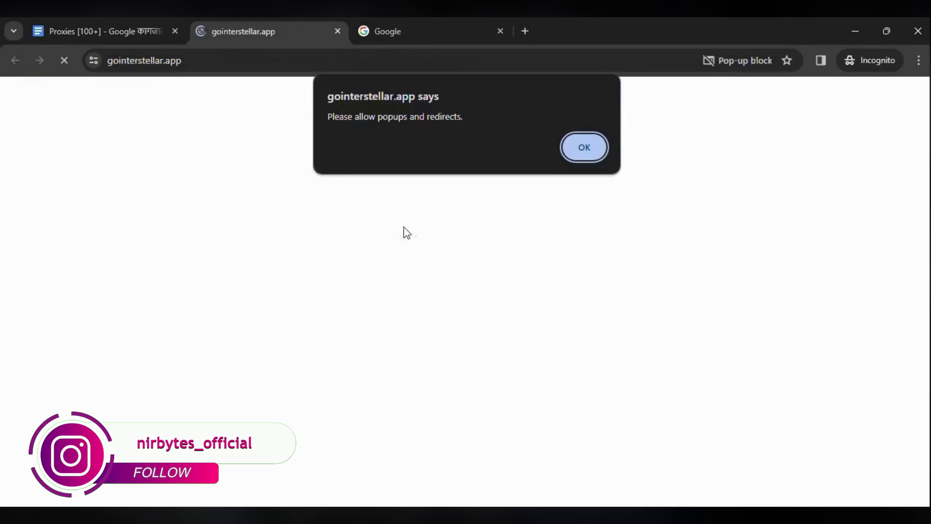
pyautogui.click(576, 153)
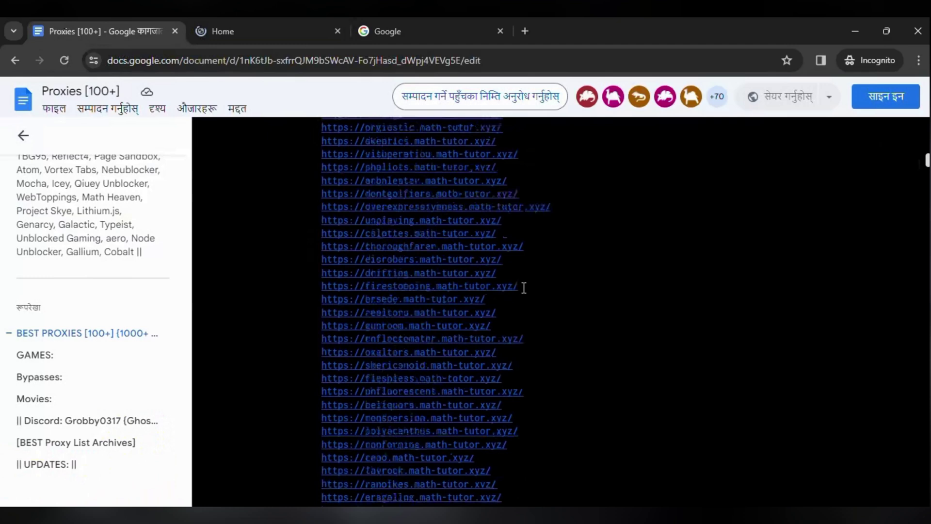
pyautogui.scroll(-5, 521, 287)
pyautogui.scroll(-5, 522, 287)
pyautogui.scroll(-5, 522, 287)
pyautogui.scroll(10, 522, 287)
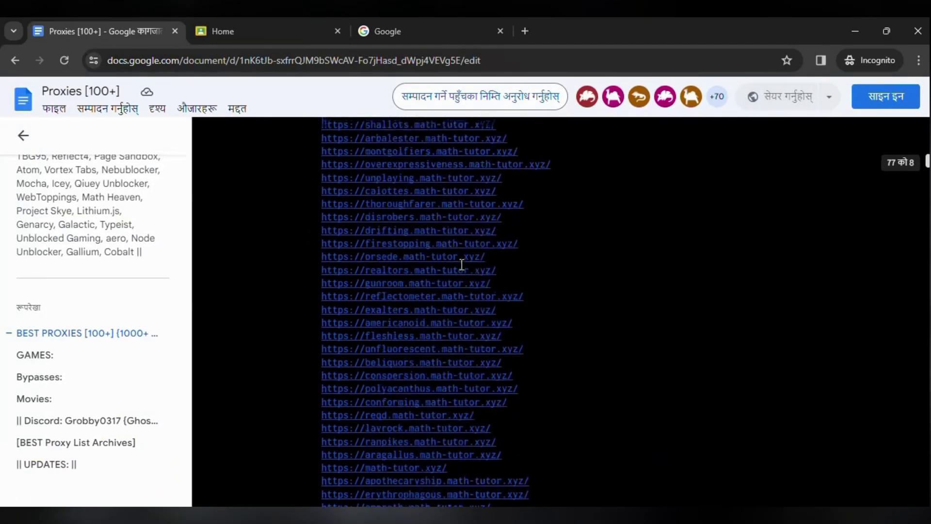
pyautogui.scroll(10, 457, 259)
pyautogui.scroll(5, 387, 195)
pyautogui.scroll(5, 374, 244)
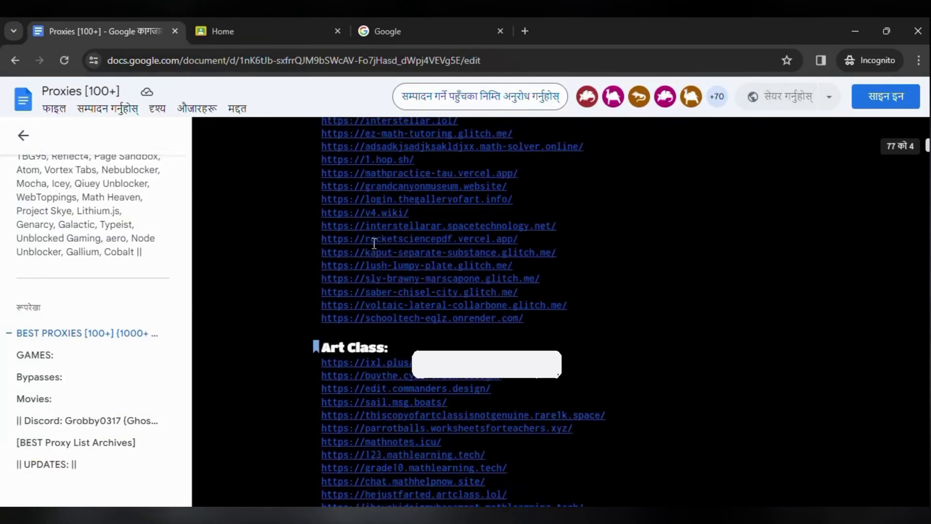
# Return to the Discord page loaded through the Interstellar proxy.
pyautogui.click(292, 29)
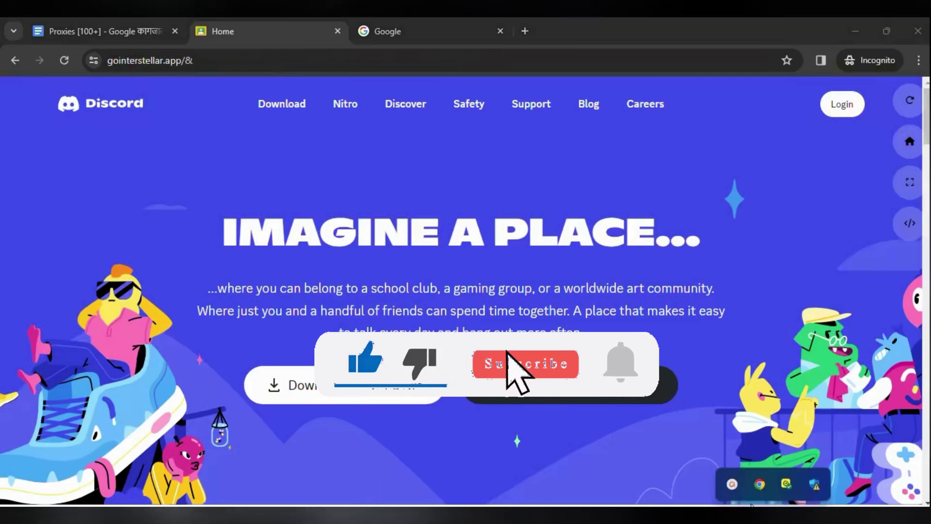
pyautogui.click(732, 478)
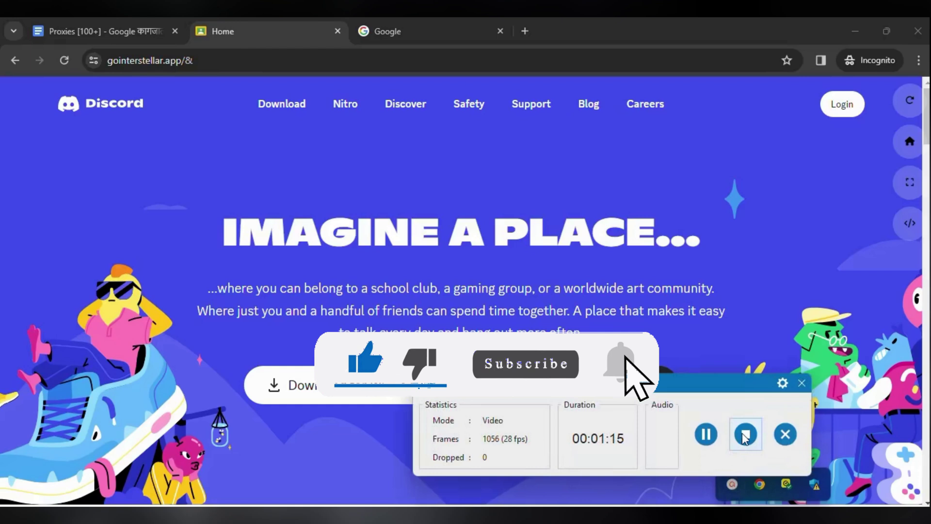